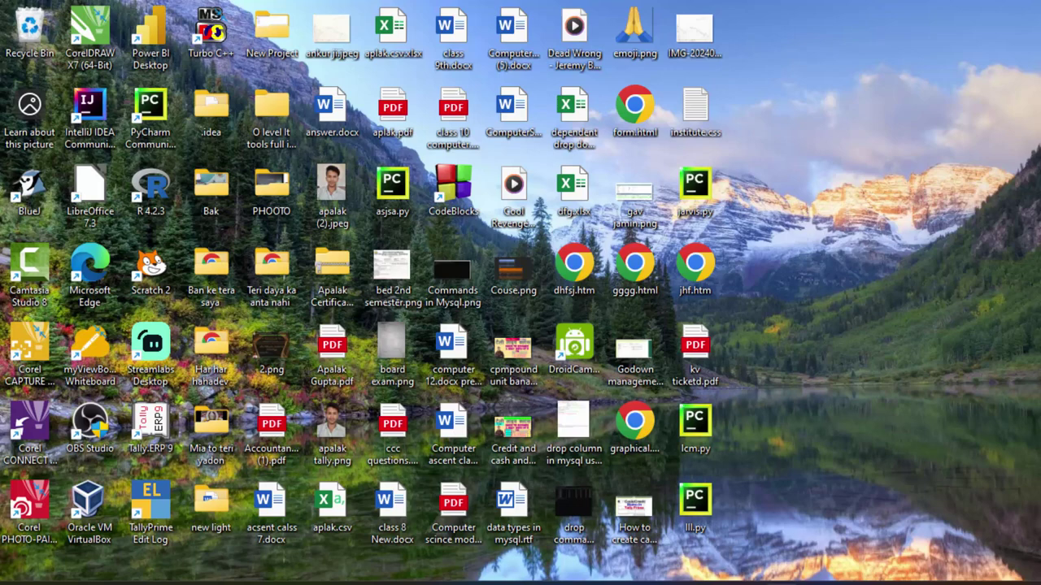
# Search the Start menu for Access and open Database289.accdb from the recent files.
pyautogui.press('super')
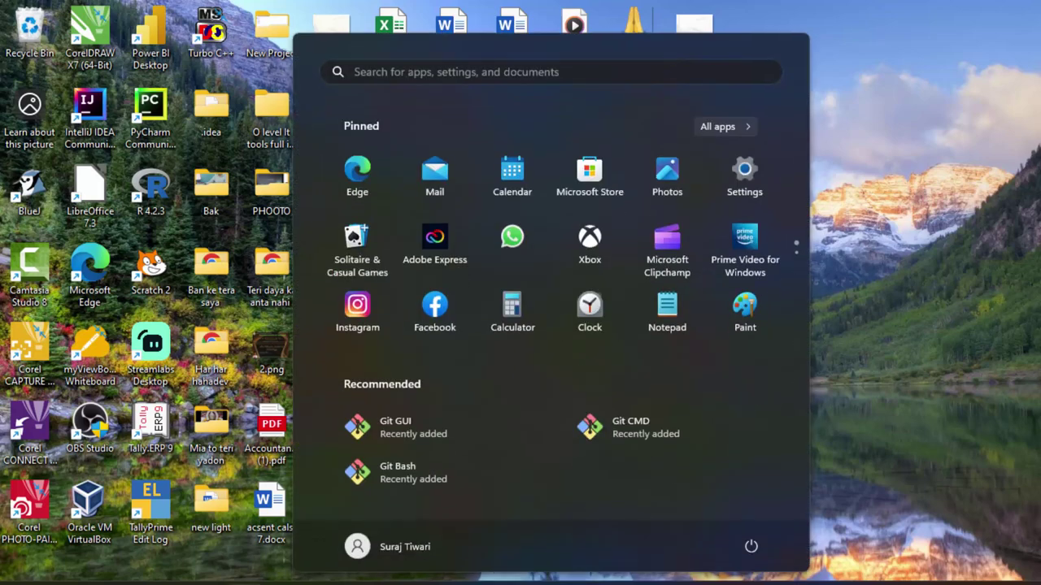
pyautogui.write('access')
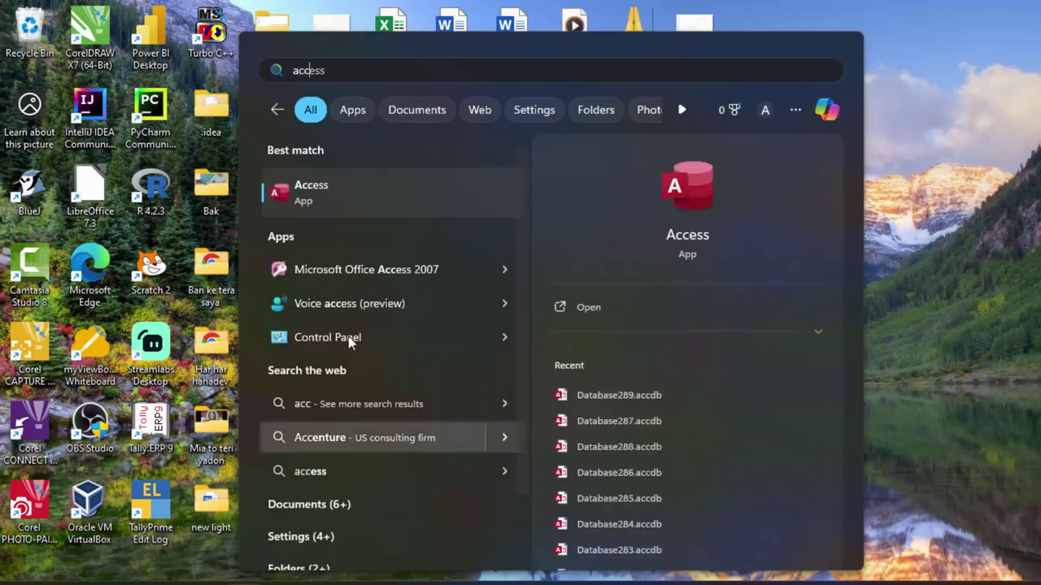
pyautogui.click(673, 399)
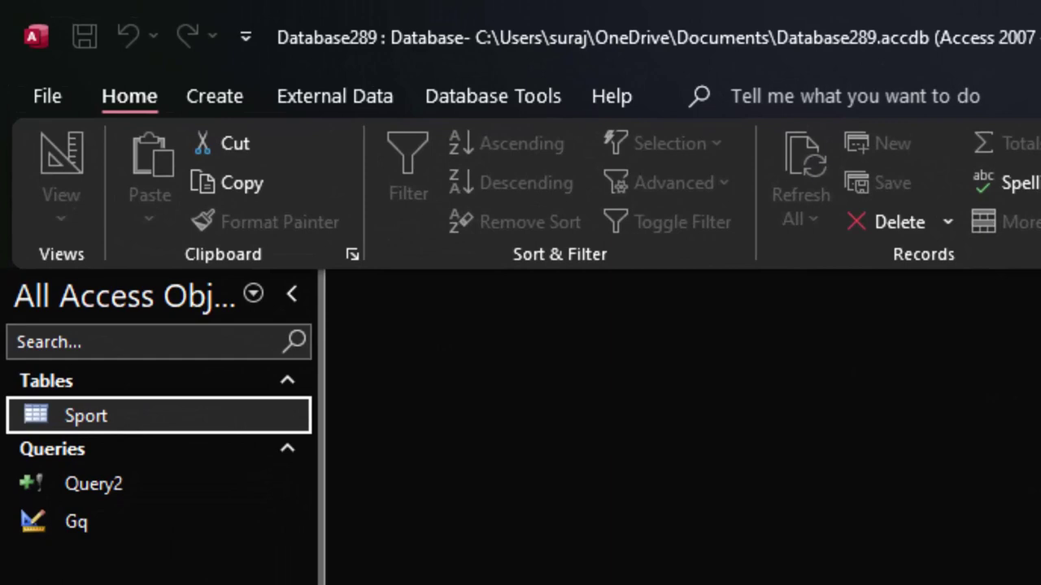
# Open the Sport table and select the G42, 19 and Senior values of the first record.
pyautogui.doubleClick(247, 422)
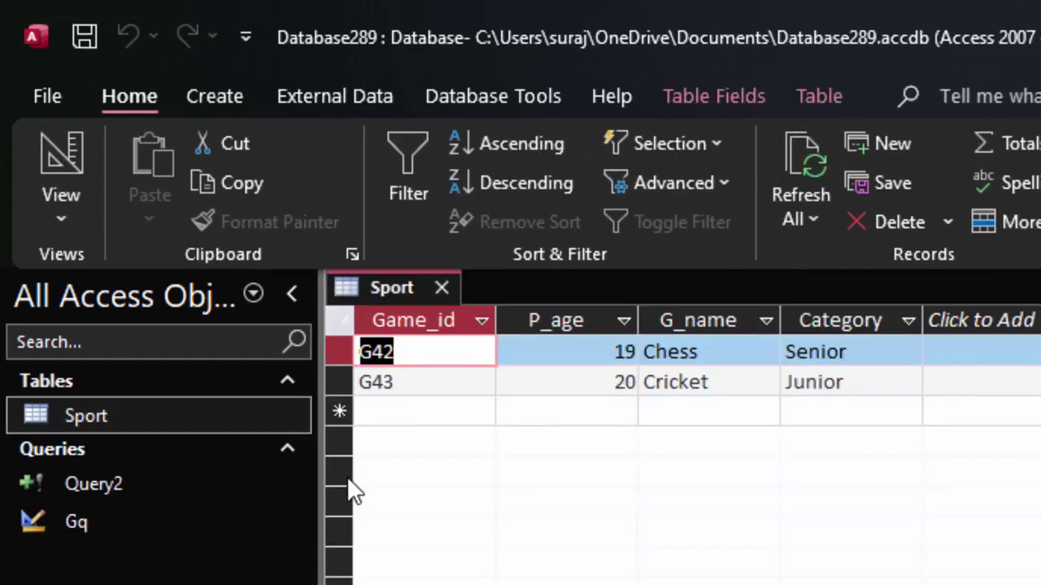
pyautogui.click(444, 350)
pyautogui.moveTo(444, 350); pyautogui.dragTo(360, 351)
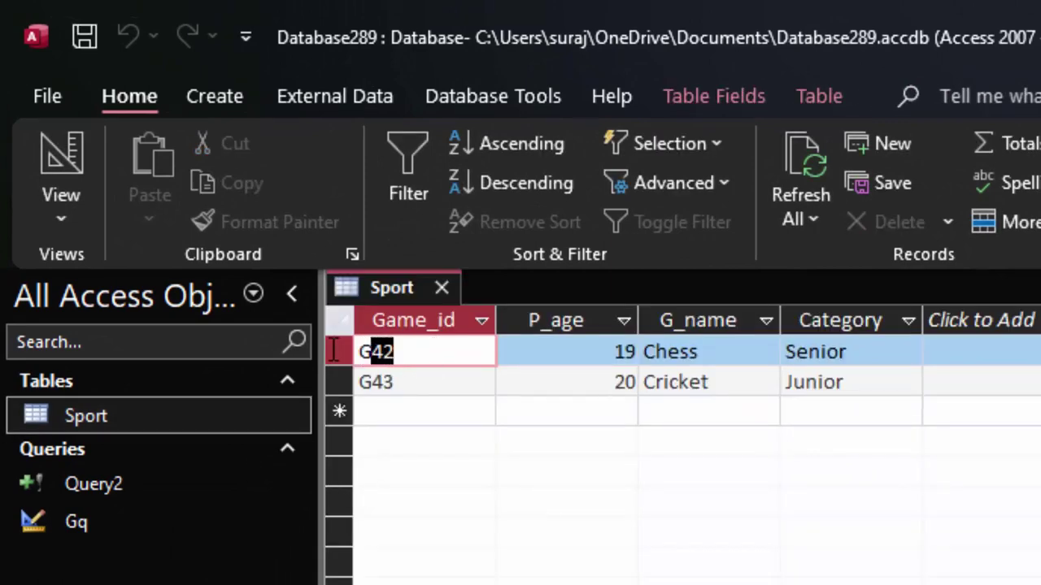
pyautogui.click(612, 351)
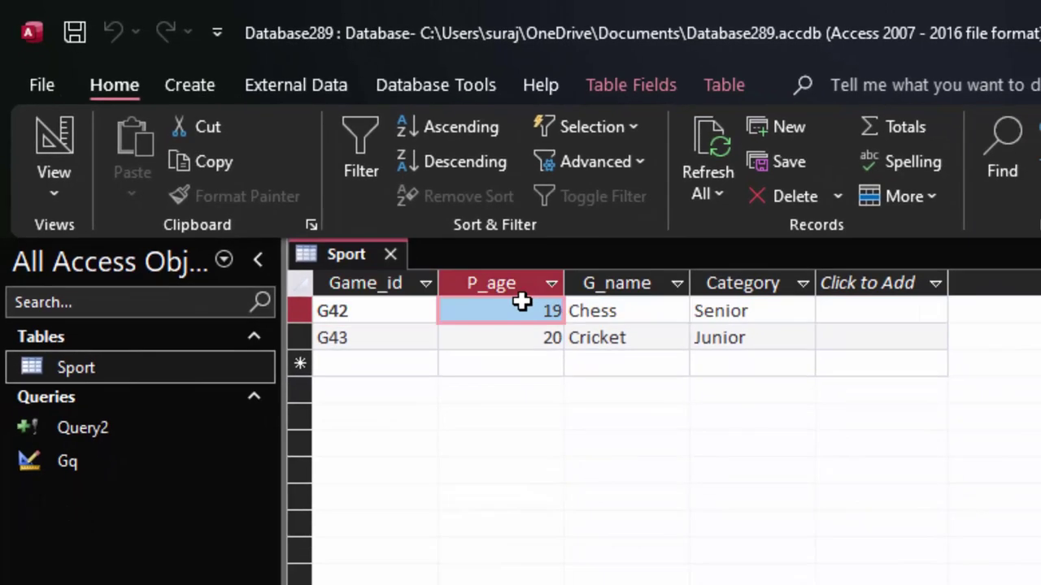
pyautogui.moveTo(539, 307)
pyautogui.mouseDown()
pyautogui.moveTo(600, 301)
pyautogui.moveTo(569, 309)
pyautogui.mouseUp()
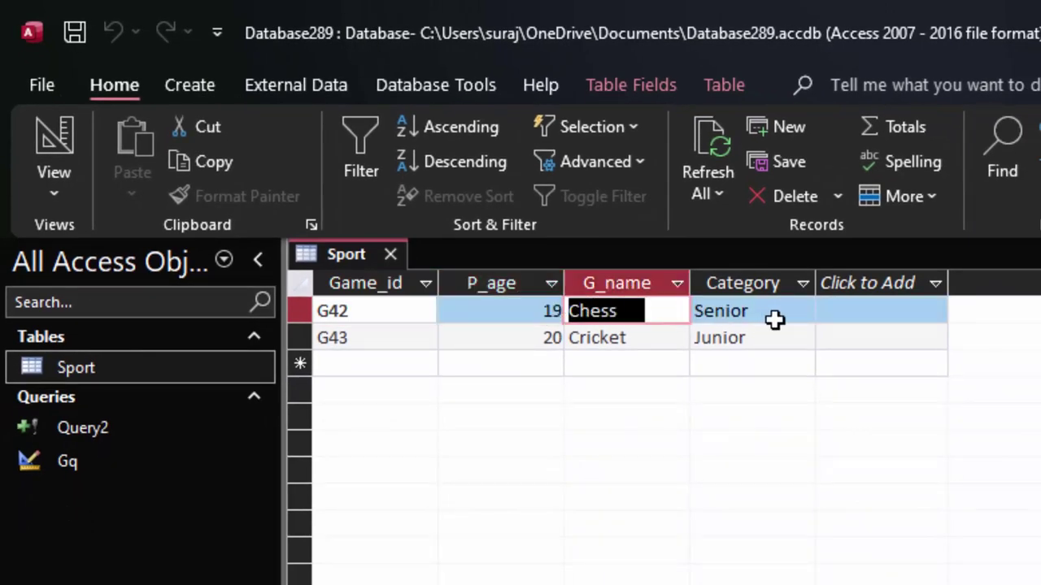
pyautogui.moveTo(777, 317)
pyautogui.mouseDown()
pyautogui.moveTo(658, 304)
pyautogui.moveTo(678, 309)
pyautogui.mouseUp()
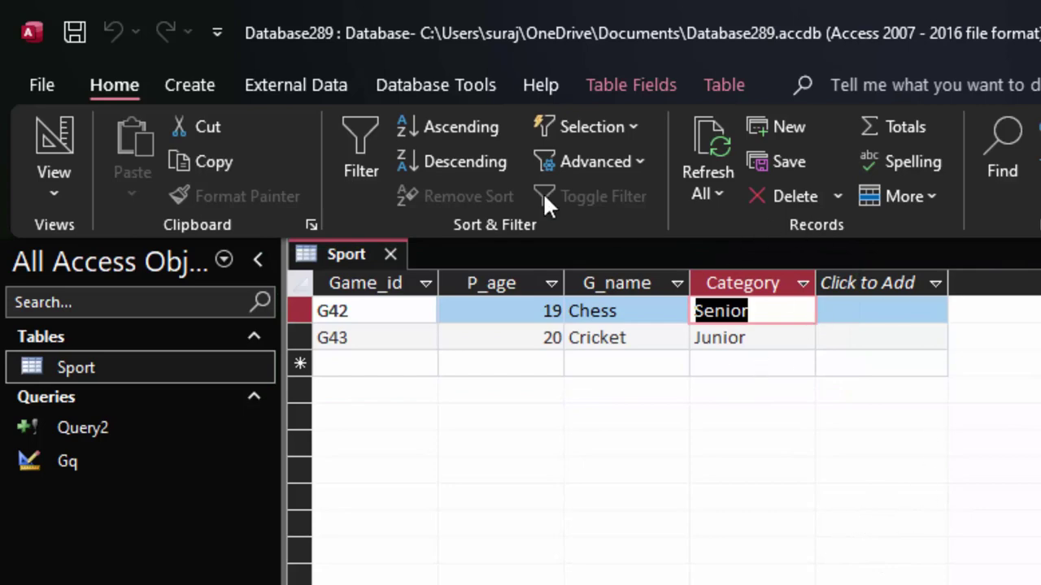
# Create a new query in SQL view and type 'Alter Sport add column Gender varchar(10);'.
pyautogui.click(209, 90)
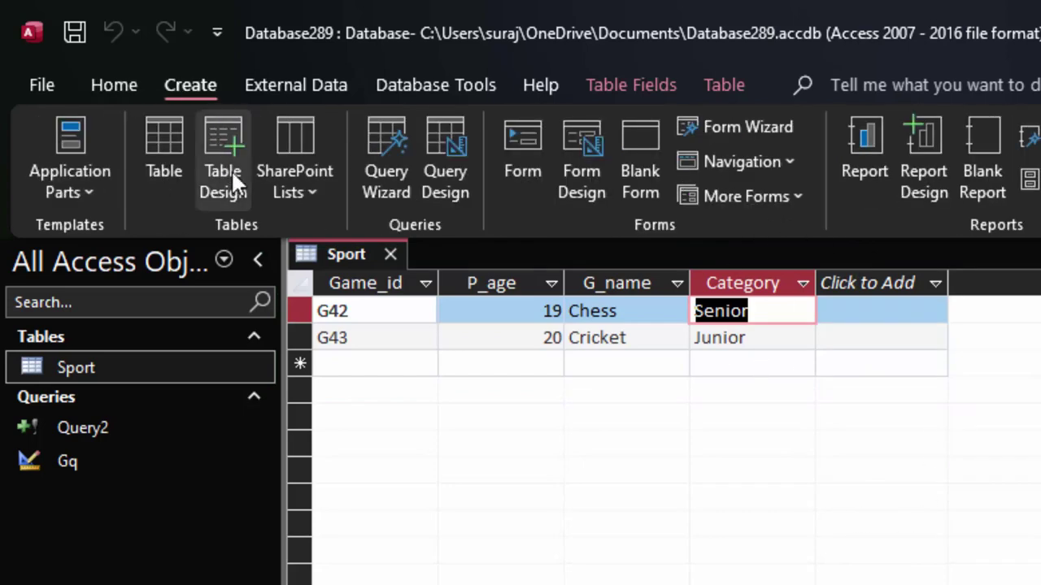
pyautogui.click(447, 139)
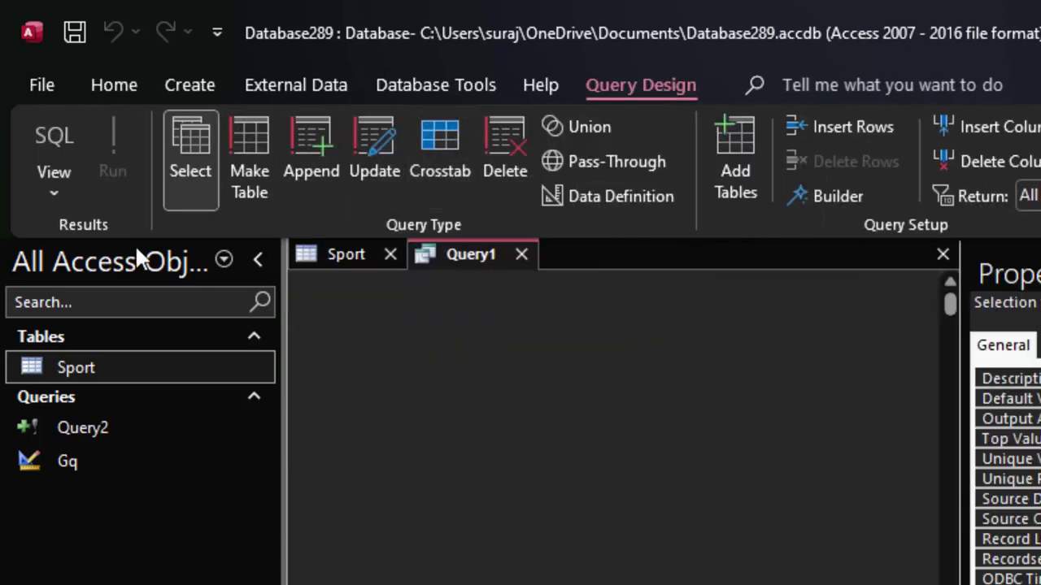
pyautogui.click(54, 129)
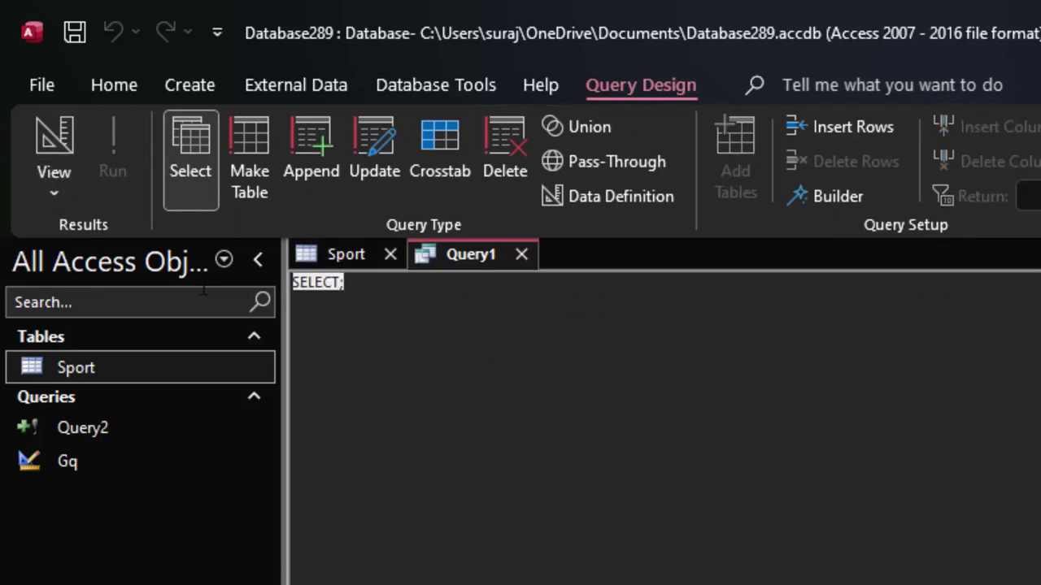
pyautogui.press('Delete')
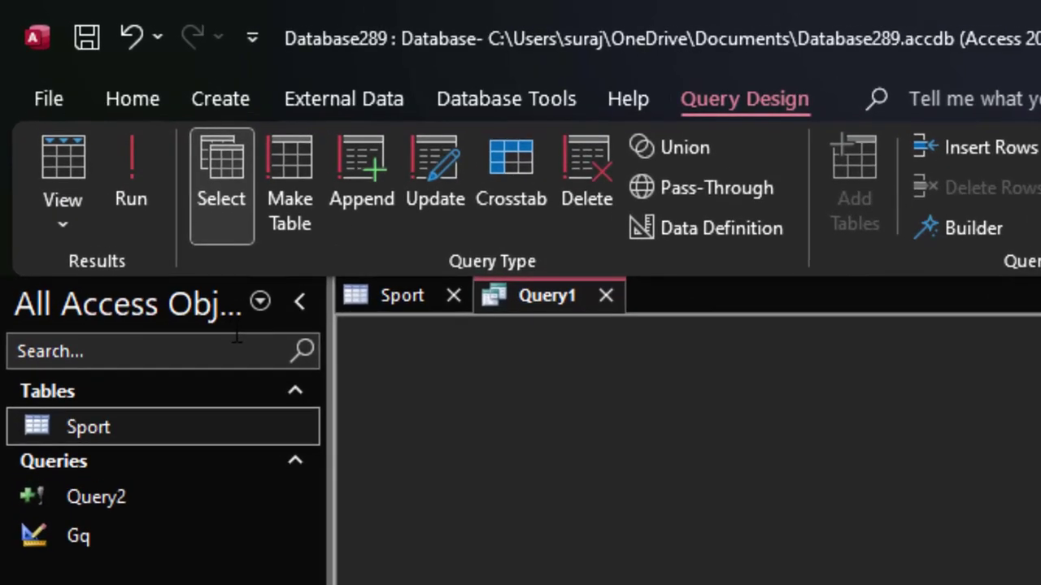
pyautogui.write('Alter')
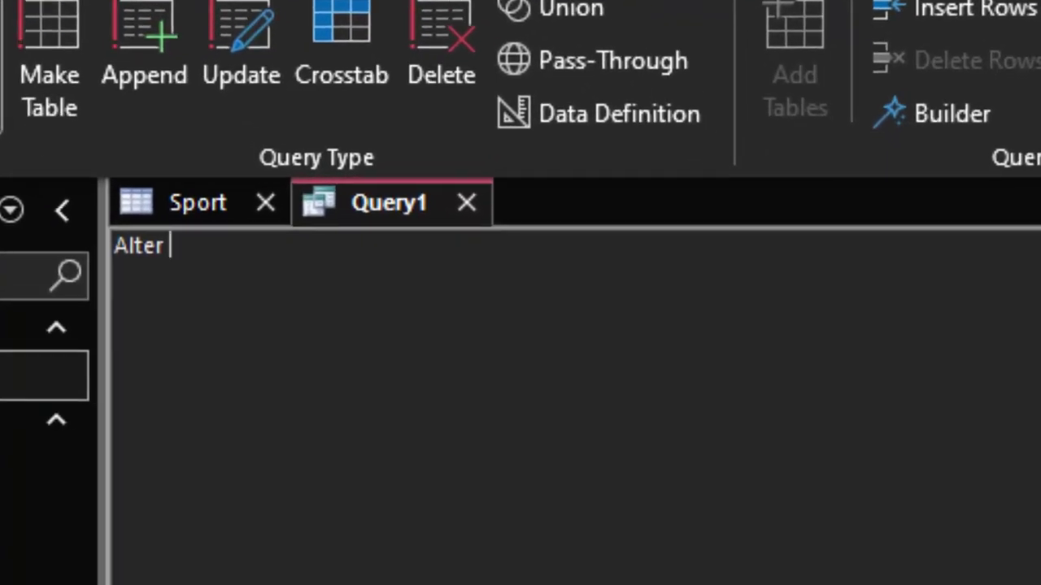
pyautogui.write(' Spor')
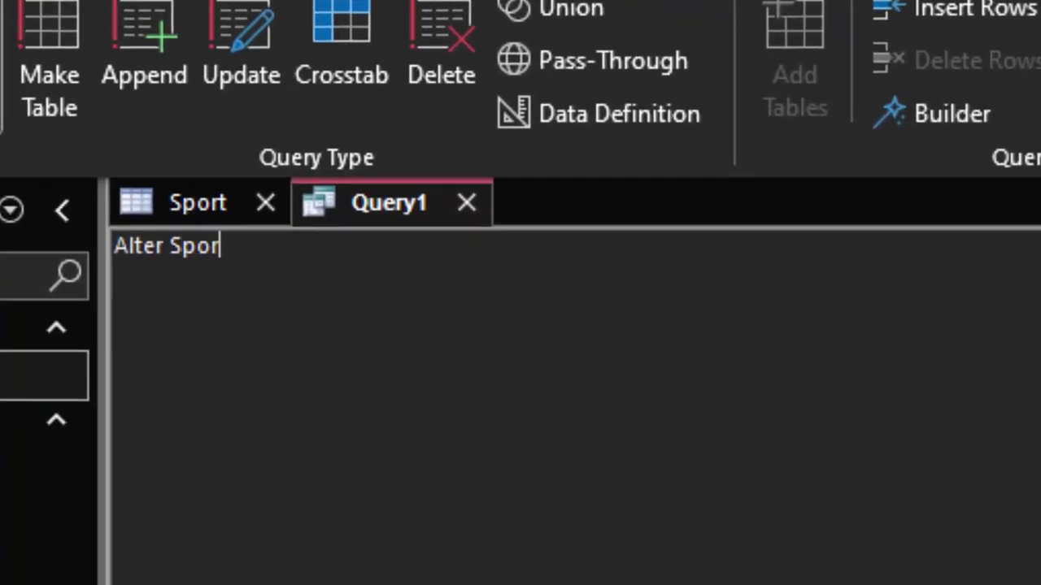
pyautogui.write('t ')
pyautogui.write('add ')
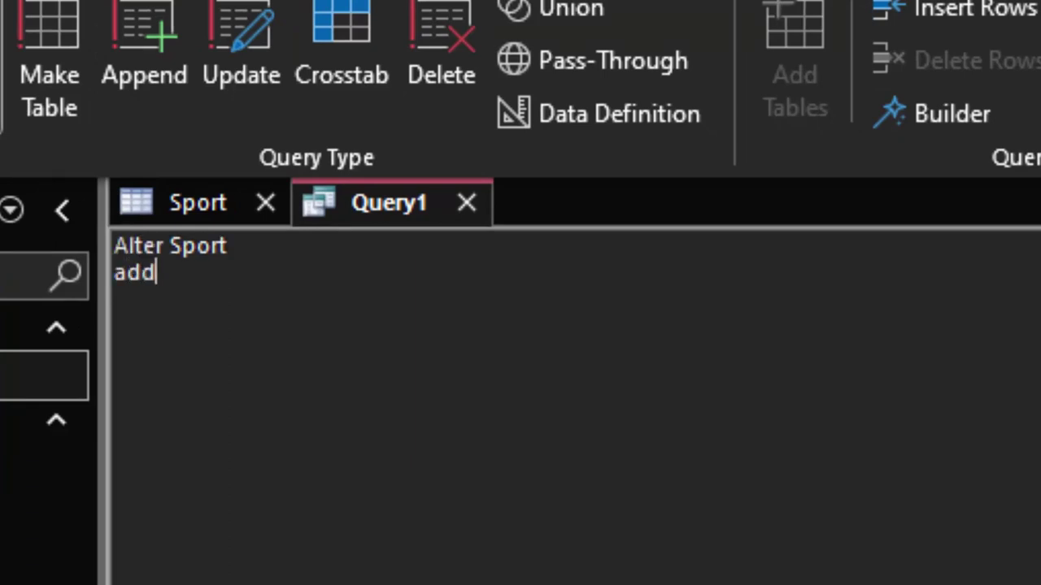
pyautogui.write('colum')
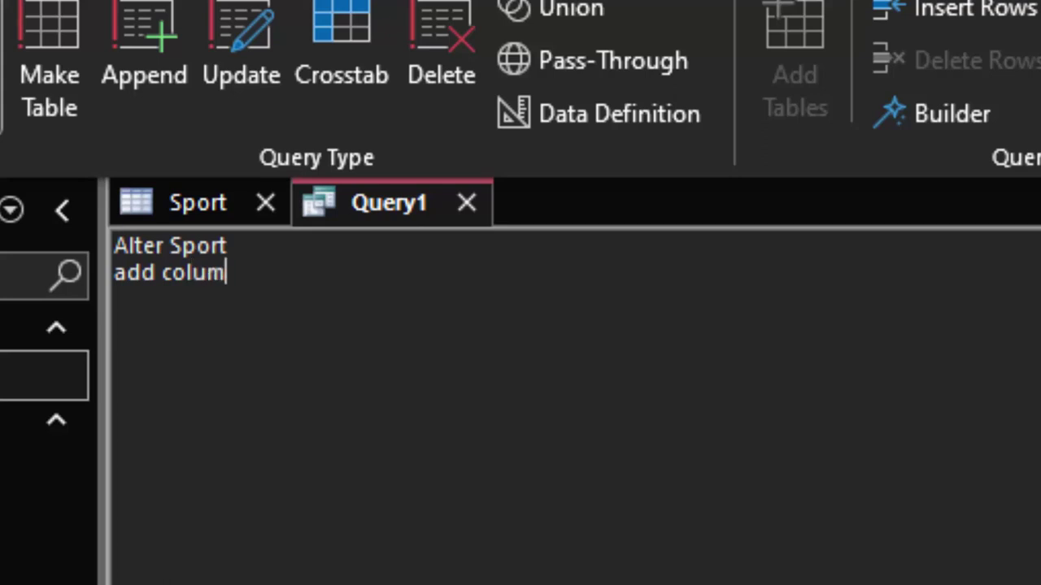
pyautogui.write('n')
pyautogui.write(' Ge')
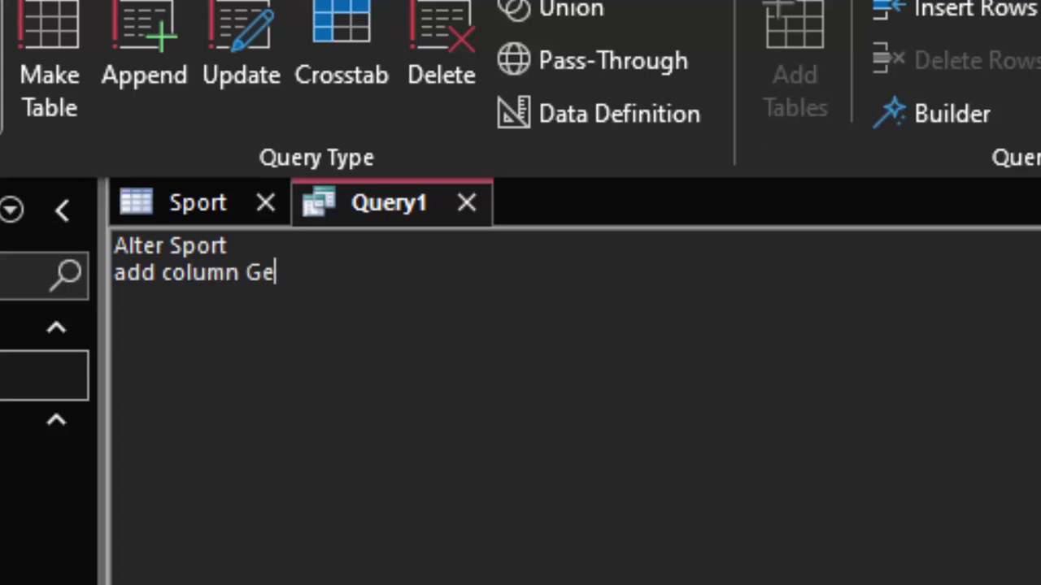
pyautogui.write('nder')
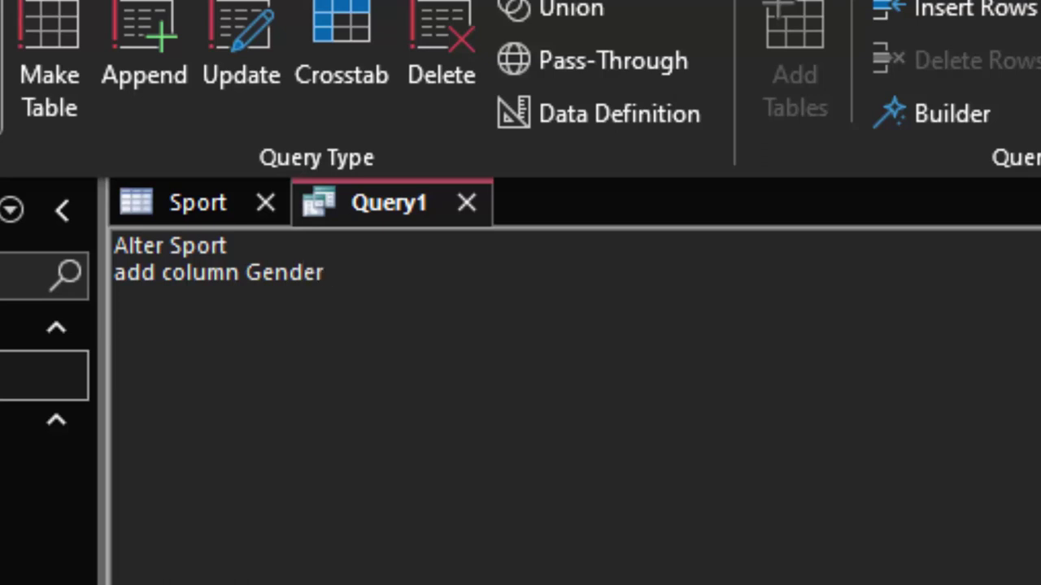
pyautogui.write(' var')
pyautogui.write('char')
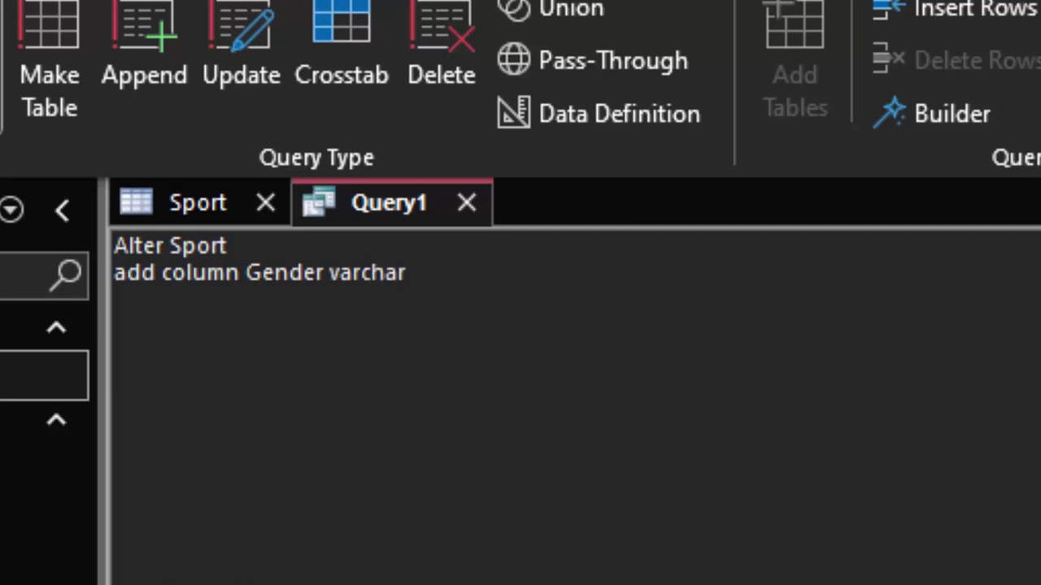
pyautogui.write('(')
pyautogui.write('10')
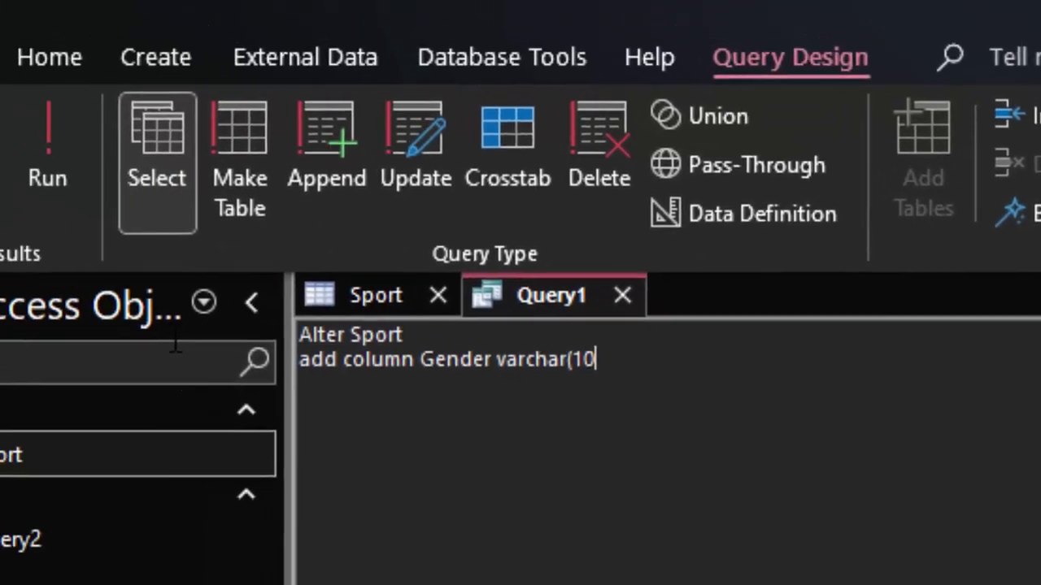
pyautogui.write(');')
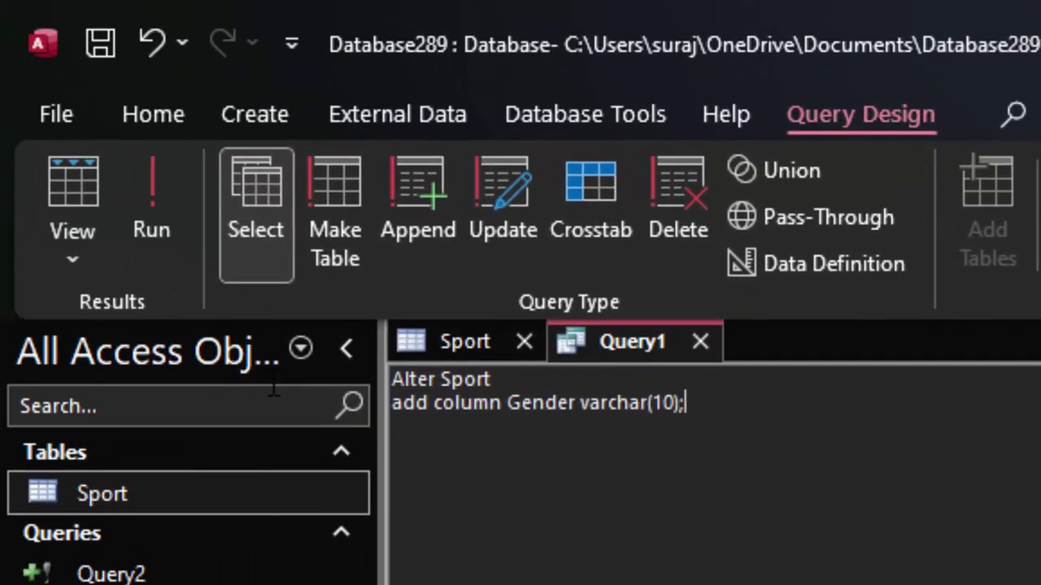
# Insert 'Table' after Alter, run the Gender statement, and open the Sport table.
pyautogui.doubleClick(480, 380)
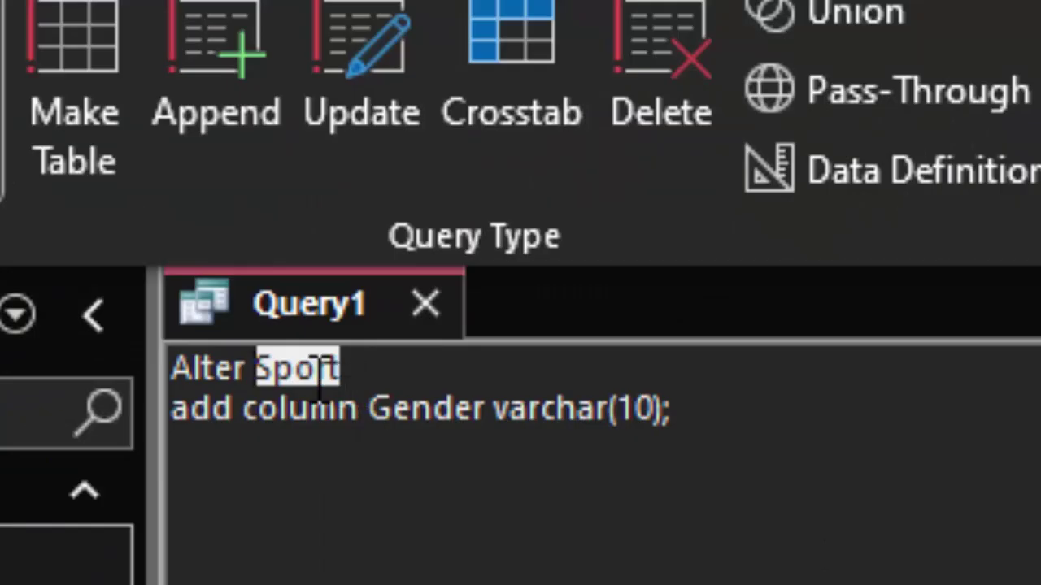
pyautogui.click(243, 380)
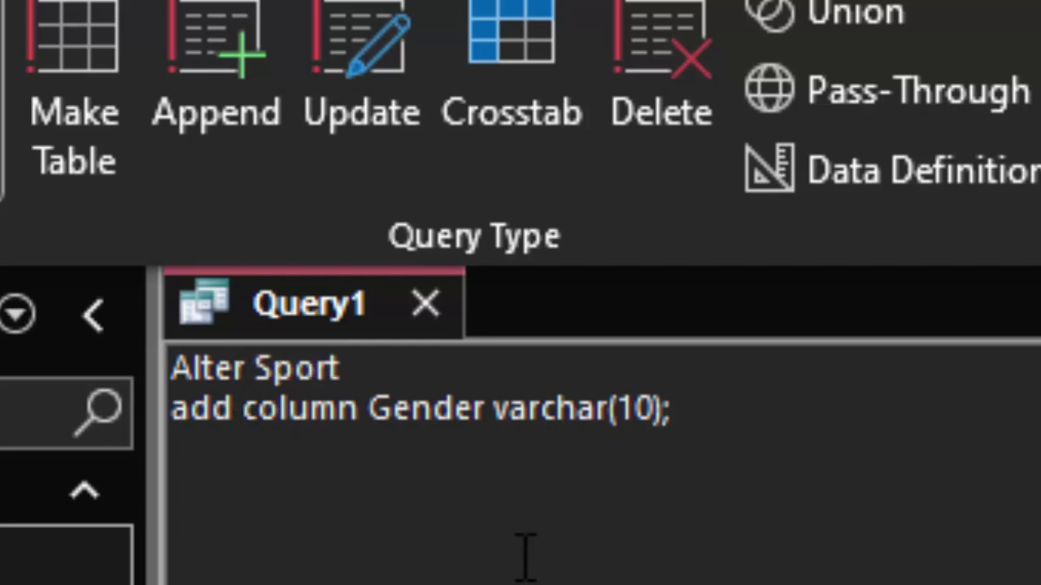
pyautogui.write('Table')
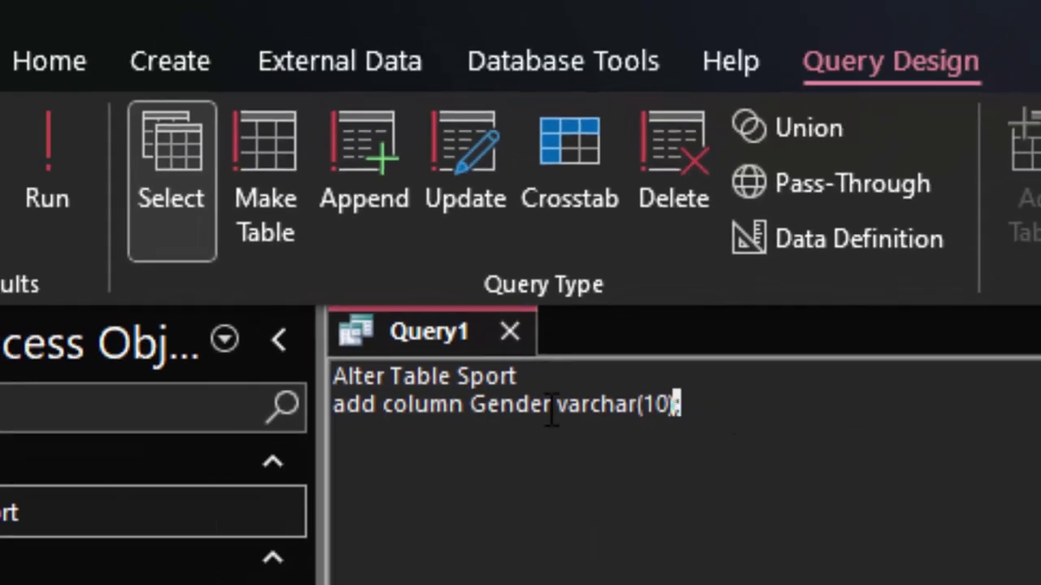
pyautogui.hotkey('ctrl', 'a')
pyautogui.click(157, 236)
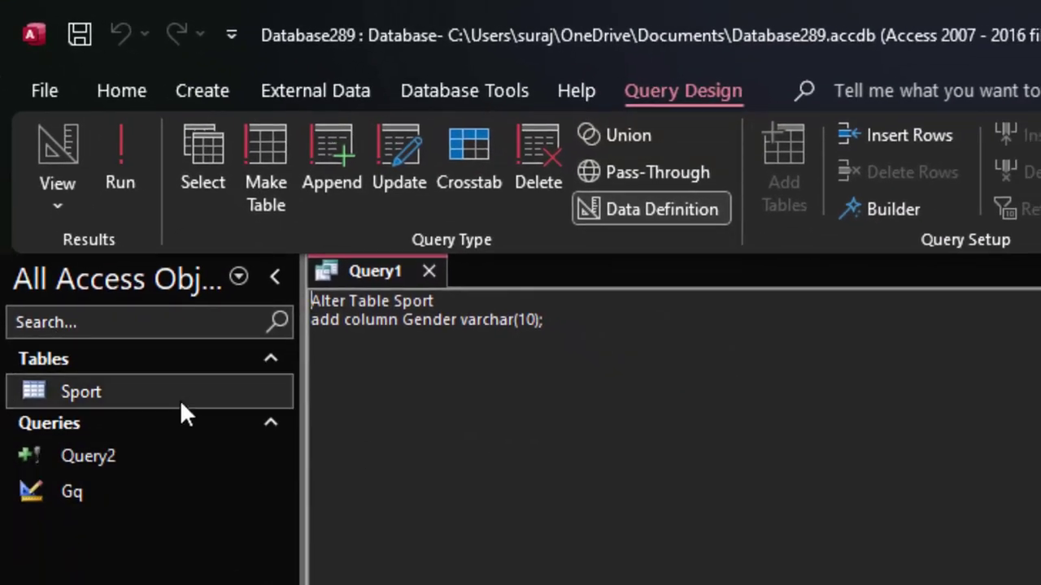
pyautogui.click(181, 399)
pyautogui.doubleClick(181, 395)
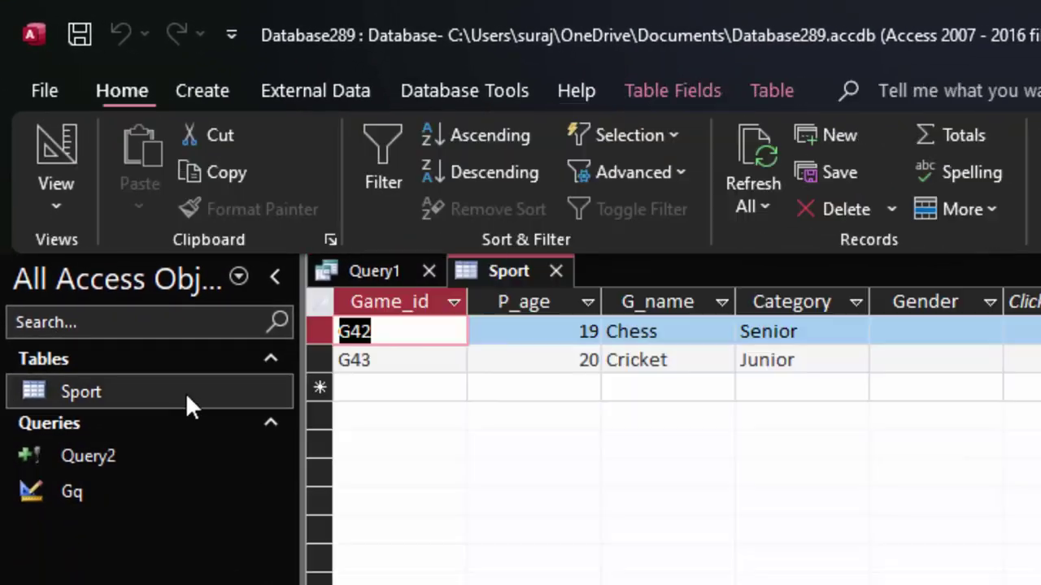
# Check the empty Gender field in Sport, then return to the Query1 SQL statement.
pyautogui.click(933, 329)
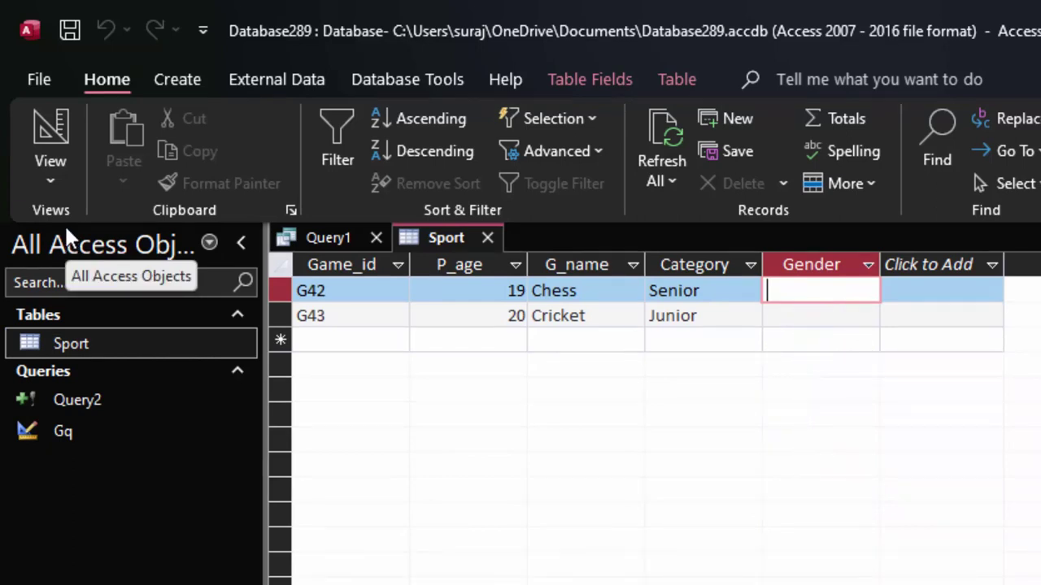
pyautogui.click(329, 238)
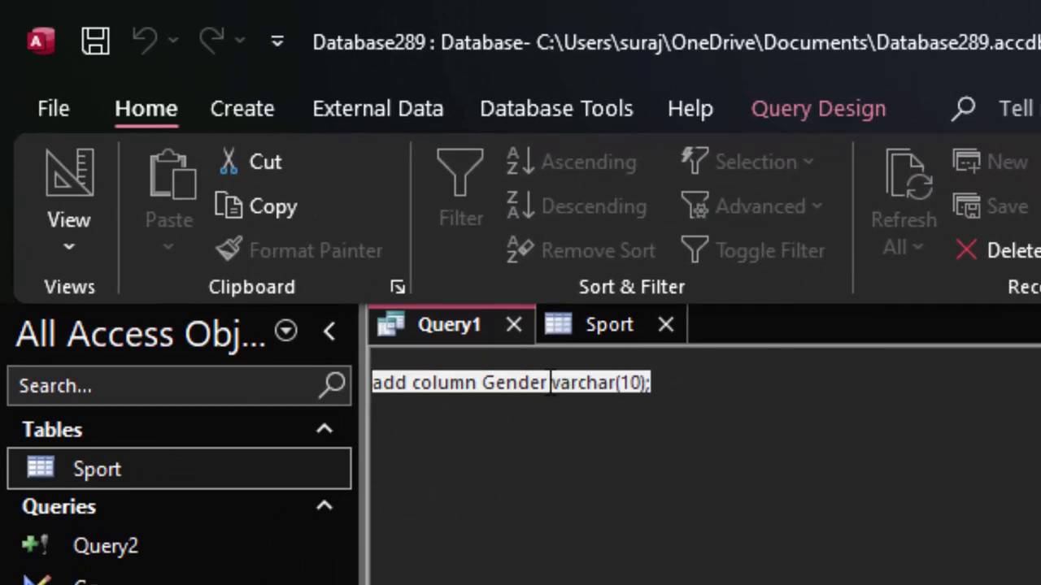
# Replace the column name Gender with State in the ALTER TABLE statement.
pyautogui.click(552, 382)
pyautogui.hotkey('ctrl', 'z')
pyautogui.press('BackSpace')
pyautogui.press('BackSpace')
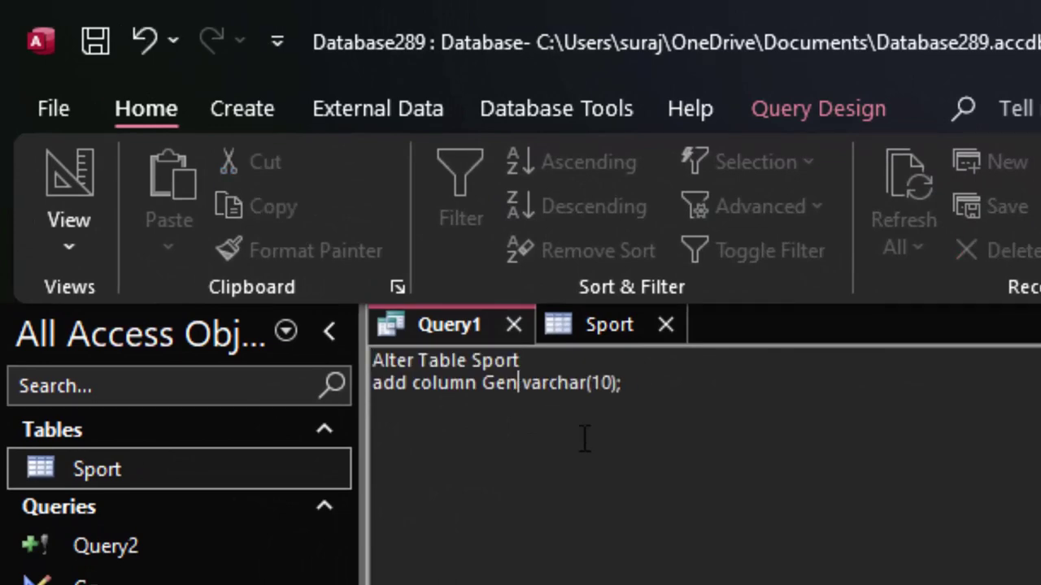
pyautogui.press('BackSpace')
pyautogui.press('BackSpace')
pyautogui.press('BackSpace')
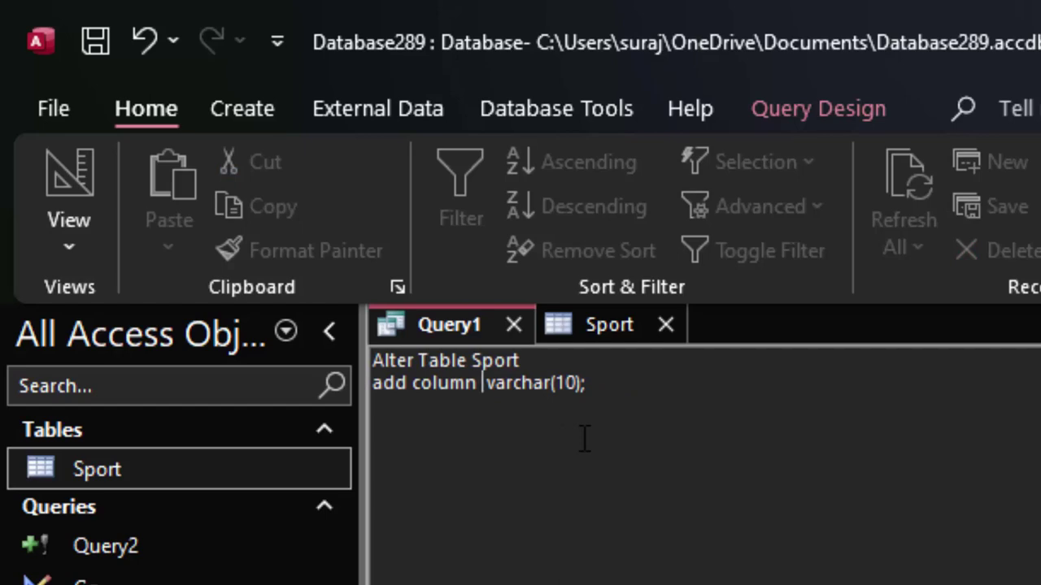
pyautogui.write('Sate')
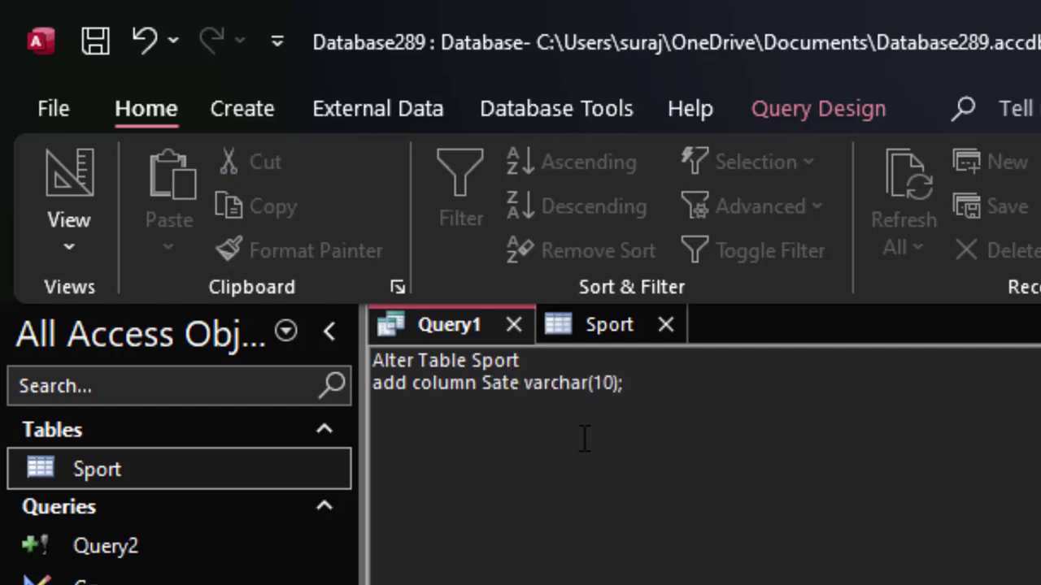
pyautogui.press('BackSpace')
pyautogui.press('BackSpace')
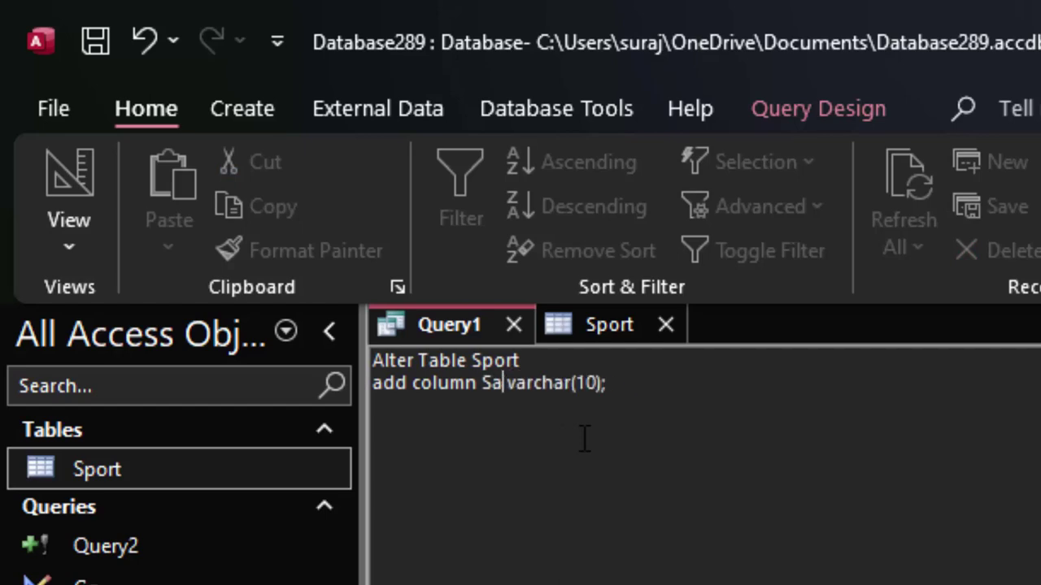
pyautogui.press('BackSpace')
pyautogui.write('tat')
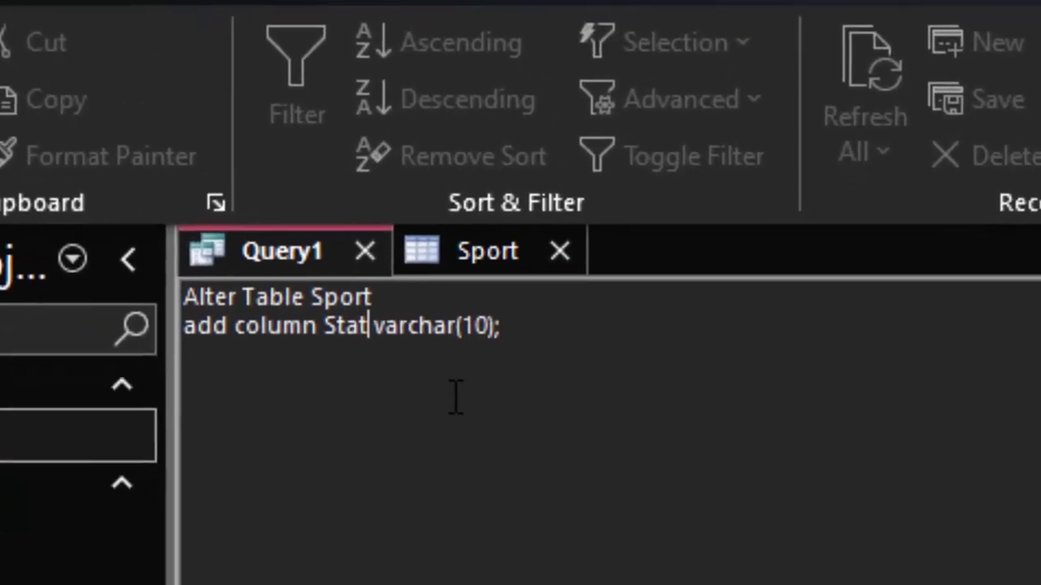
pyautogui.write('e')
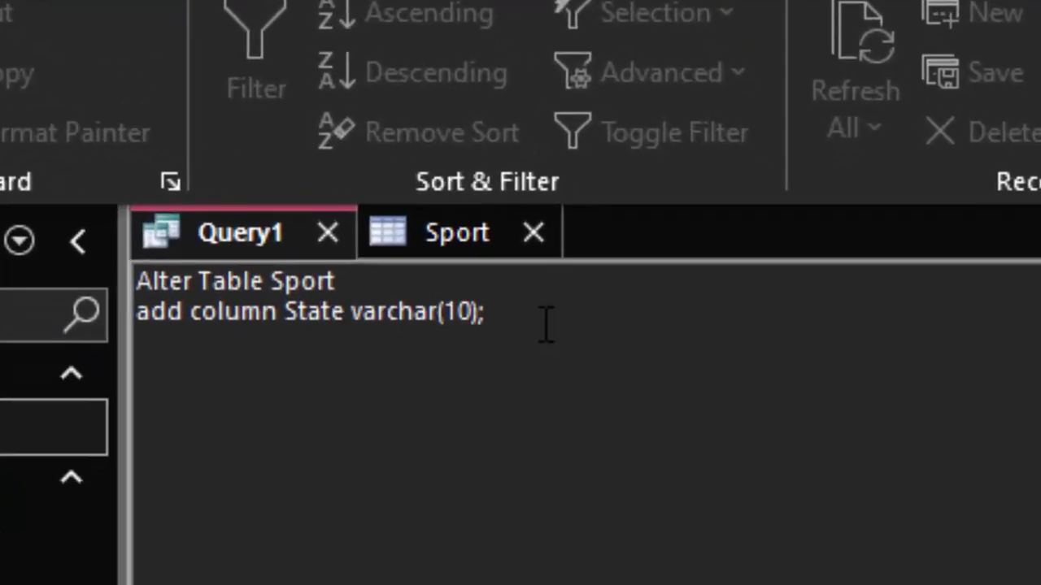
# Select the whole ALTER TABLE statement and close the Sport table.
pyautogui.moveTo(547, 326); pyautogui.dragTo(23, 295)
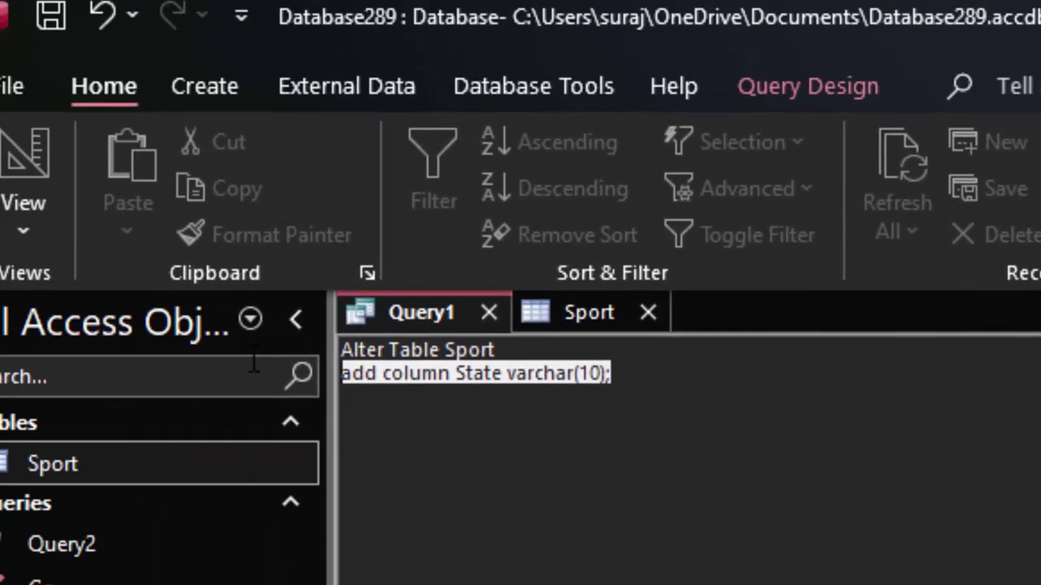
pyautogui.moveTo(254, 361); pyautogui.dragTo(255, 354)
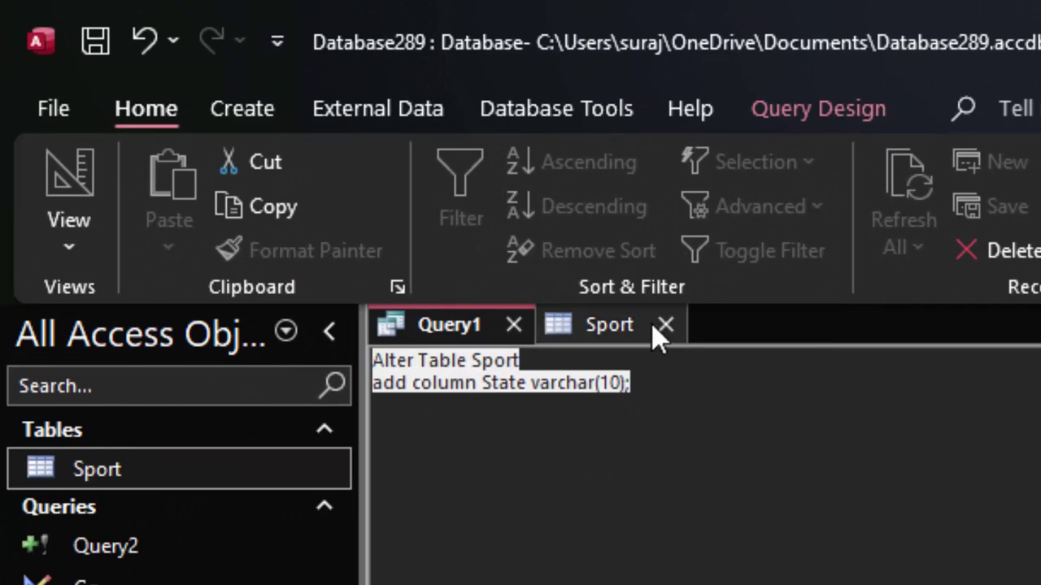
pyautogui.click(655, 324)
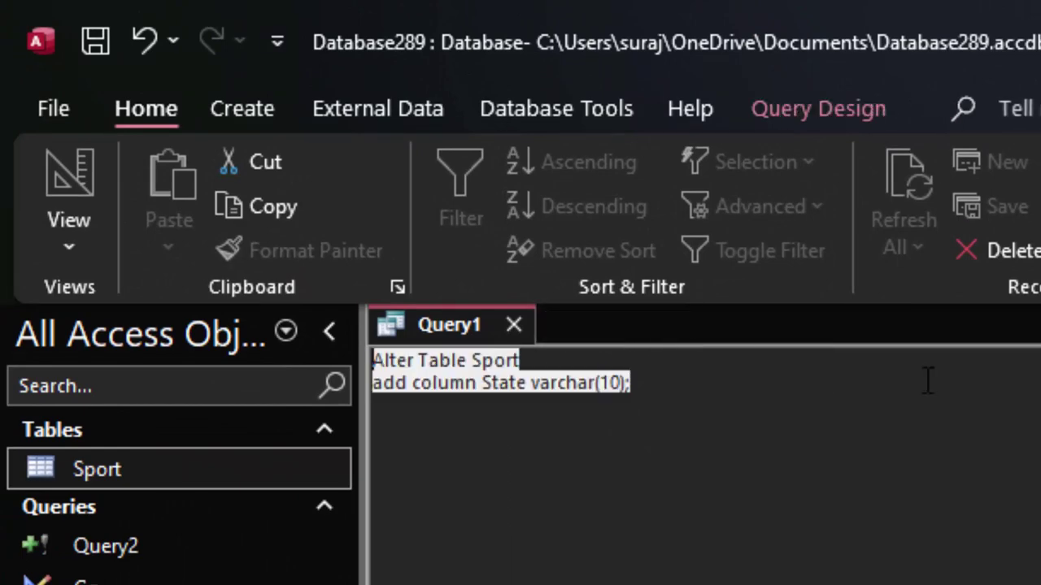
pyautogui.click(749, 127)
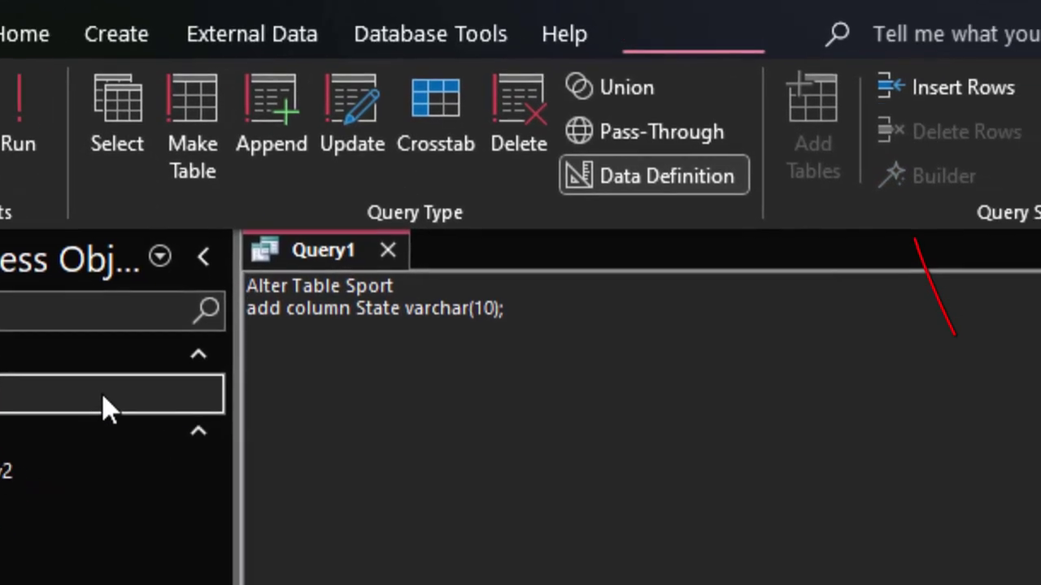
# Reopen the Sport table and inspect the empty State and Gender fields of the first record.
pyautogui.doubleClick(228, 480)
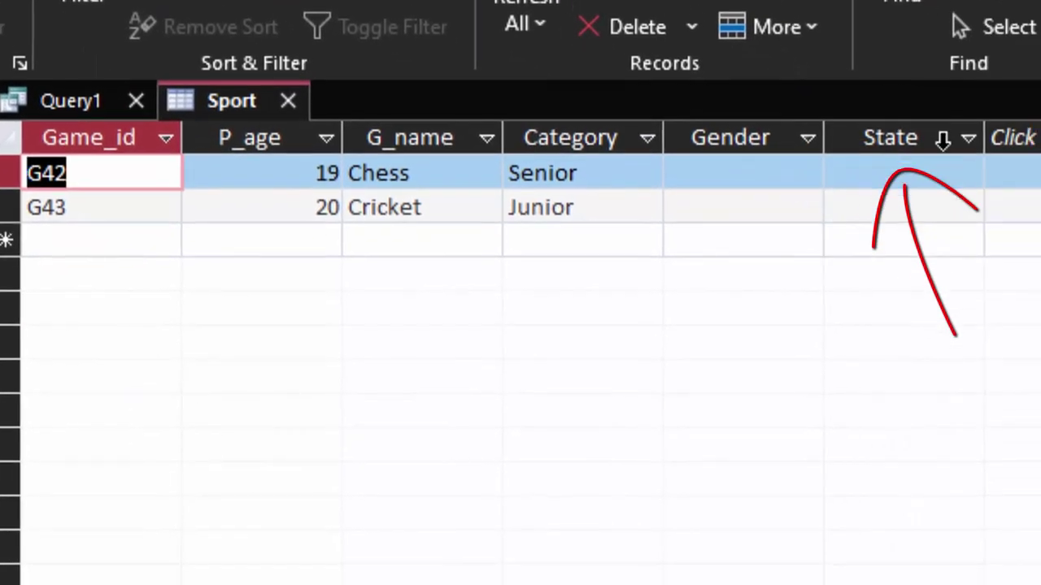
pyautogui.click(927, 180)
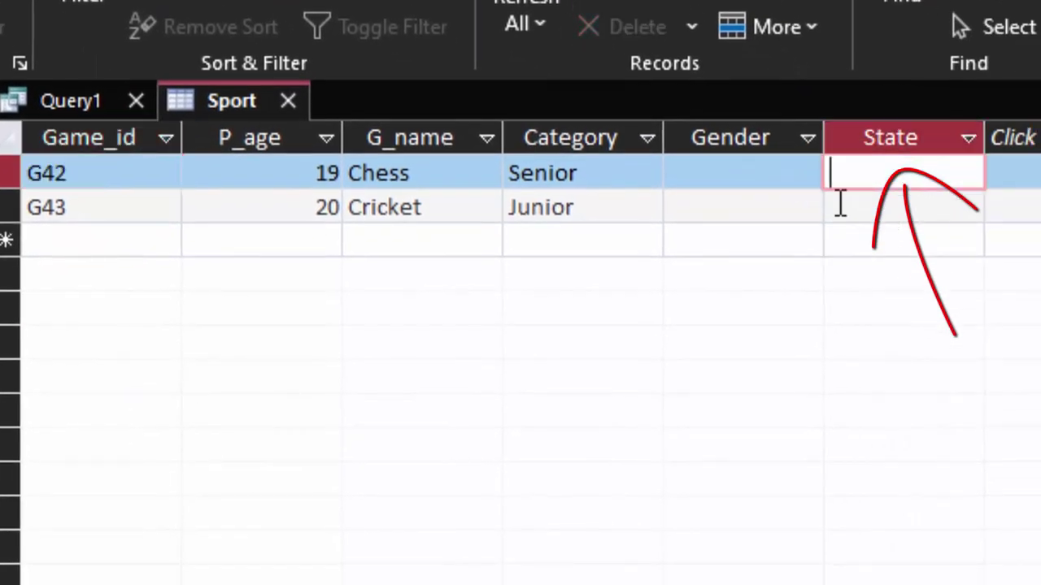
pyautogui.click(720, 171)
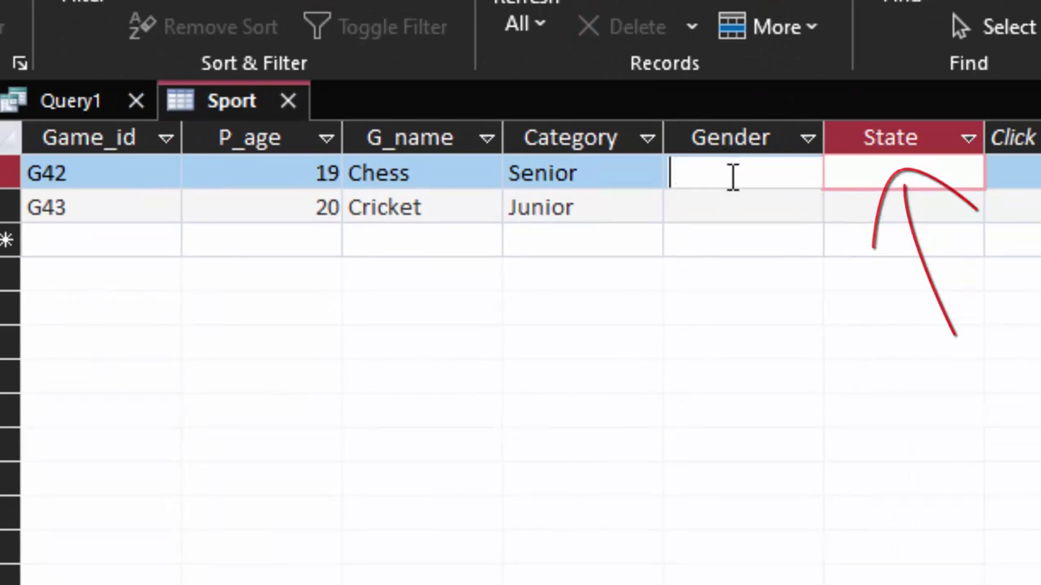
pyautogui.click(923, 179)
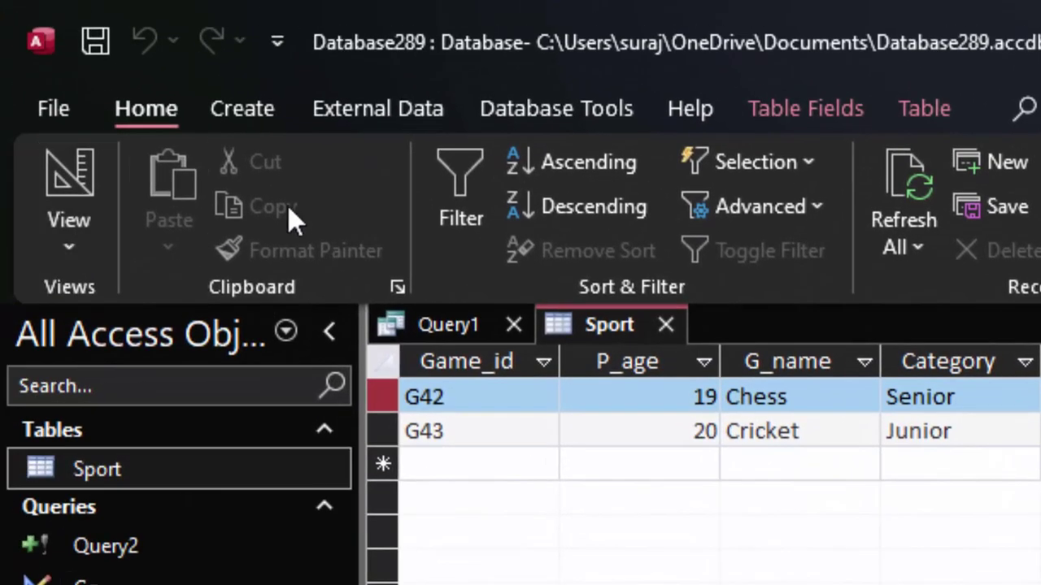
# Change the column name State to City in the Query1 statement.
pyautogui.click(486, 334)
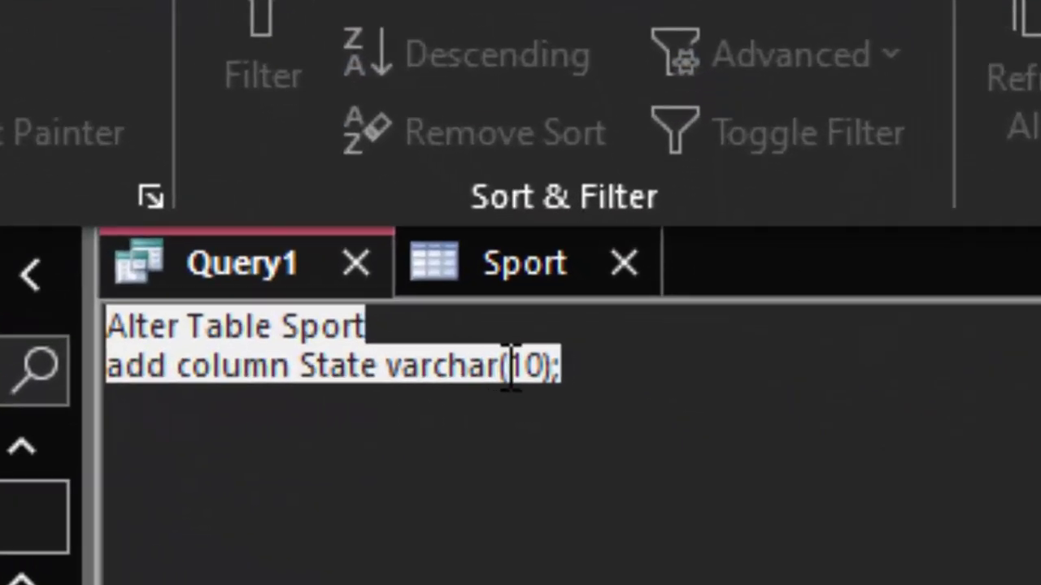
pyautogui.click(382, 372)
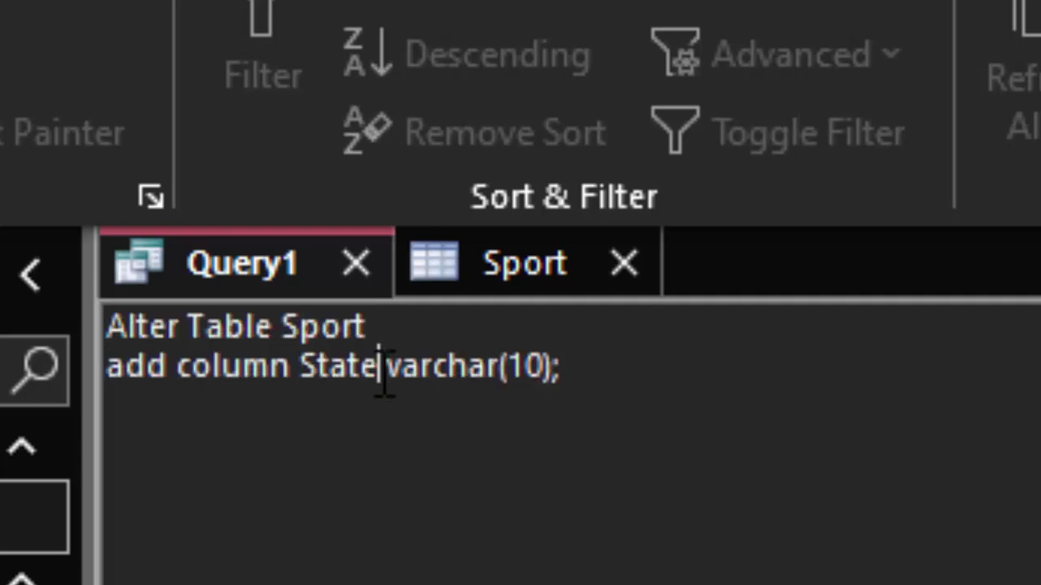
pyautogui.press('BackSpace')
pyautogui.press('BackSpace')
pyautogui.press('BackSpace')
pyautogui.press('BackSpace')
pyautogui.press('BackSpace')
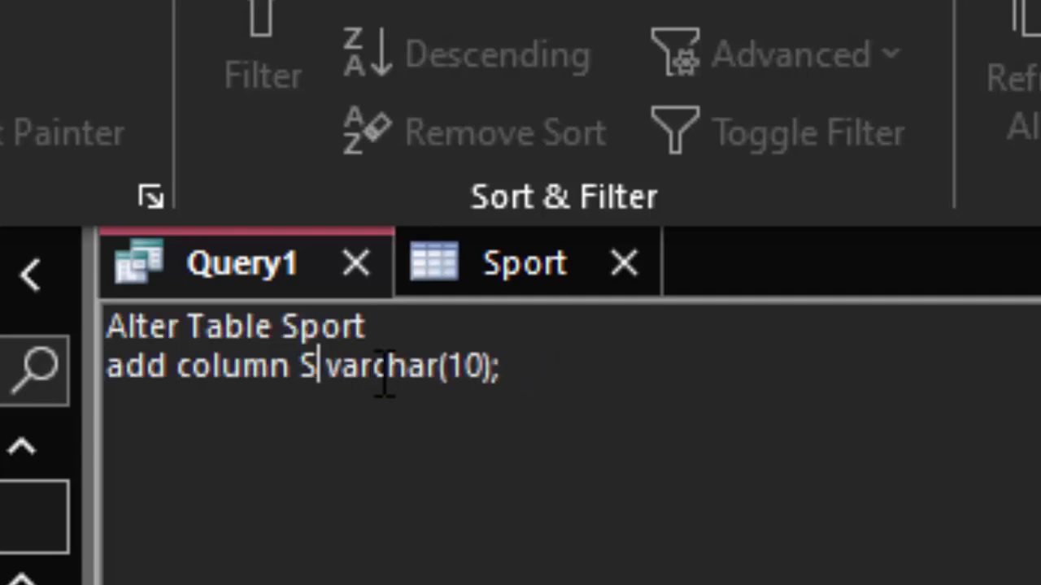
pyautogui.press('BackSpace')
pyautogui.write('City')
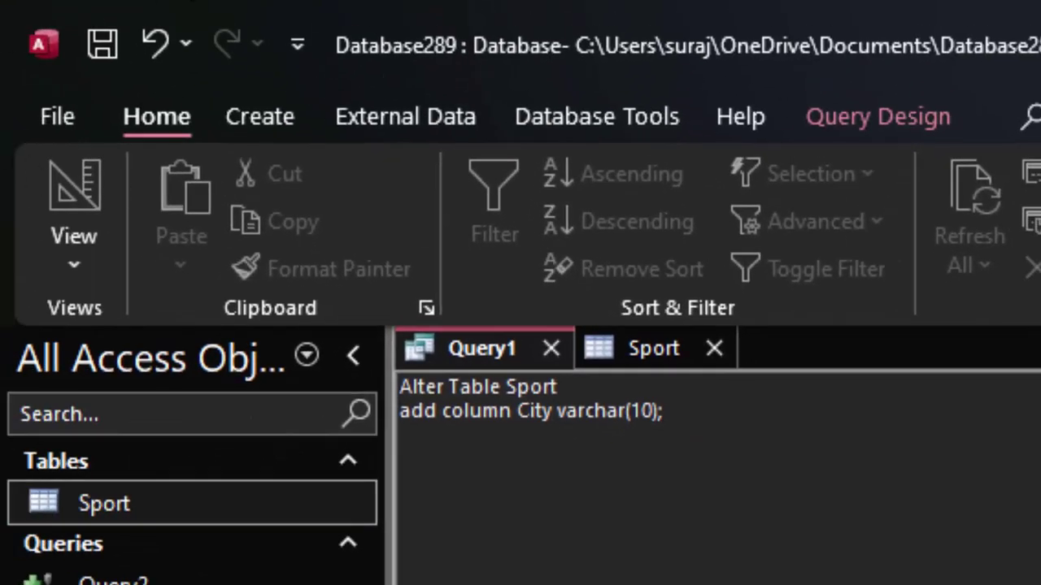
# Run the City statement, clear the table-lock error by closing Sport, and run it again.
pyautogui.click(935, 130)
pyautogui.click(168, 199)
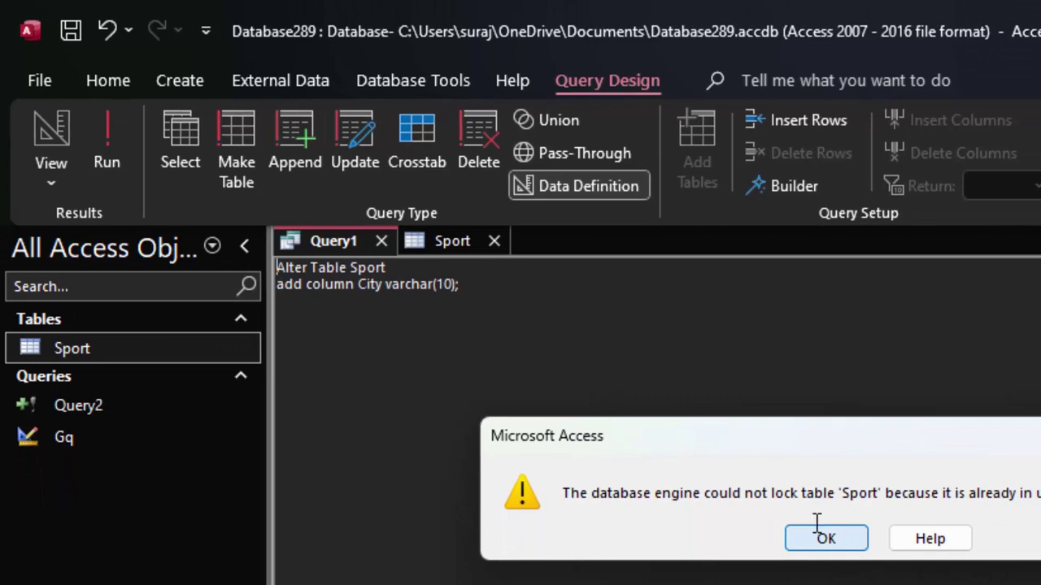
pyautogui.click(817, 532)
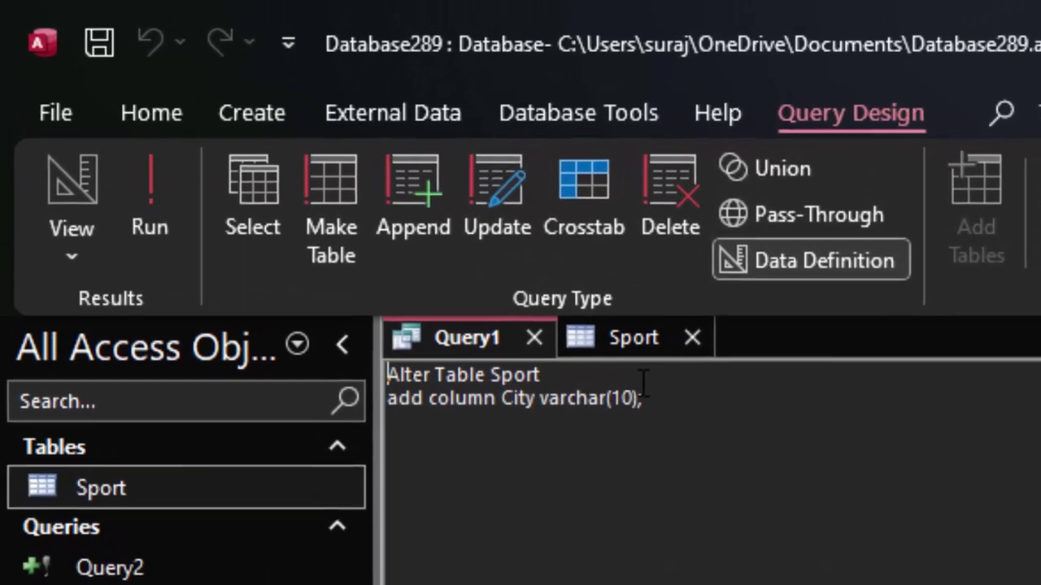
pyautogui.click(714, 351)
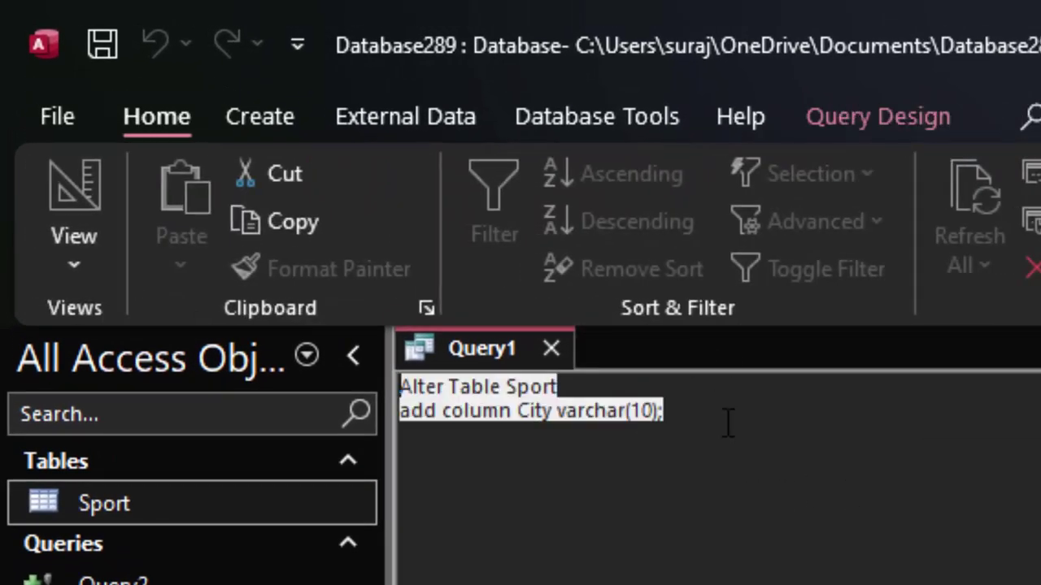
pyautogui.click(890, 117)
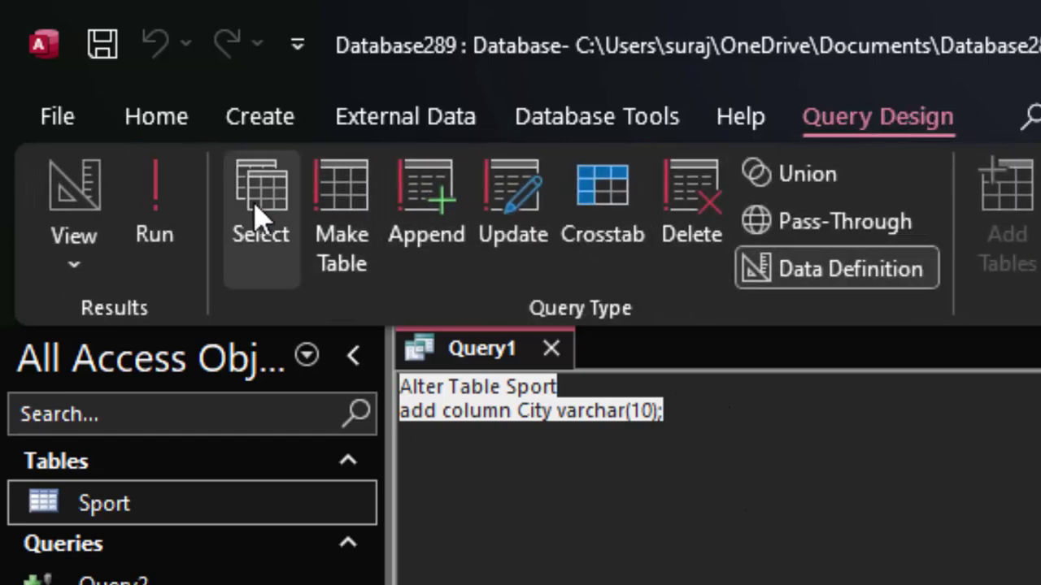
pyautogui.click(173, 216)
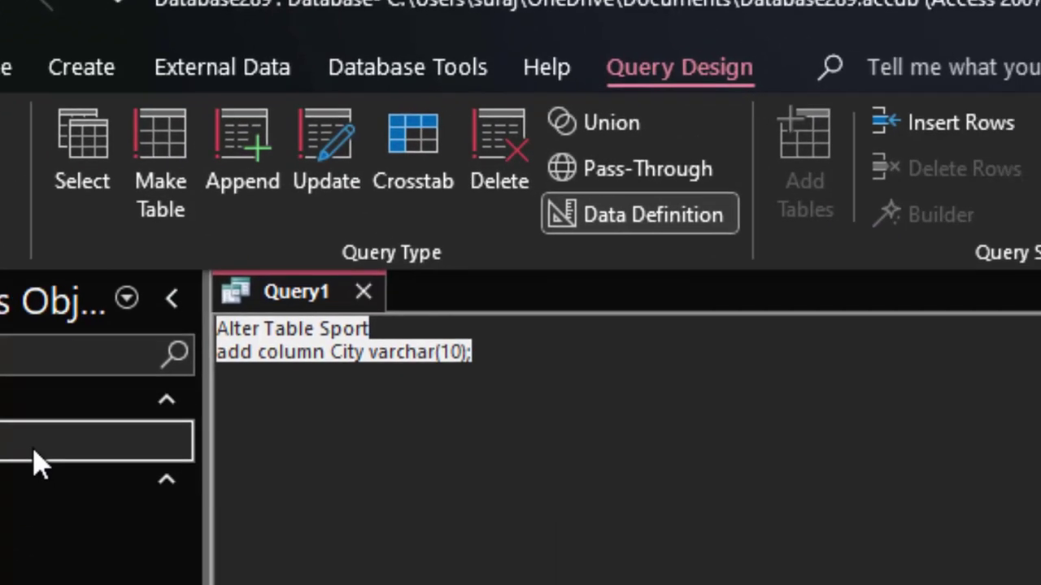
# Reopen the Sport table to confirm the new empty City column after State.
pyautogui.doubleClick(39, 463)
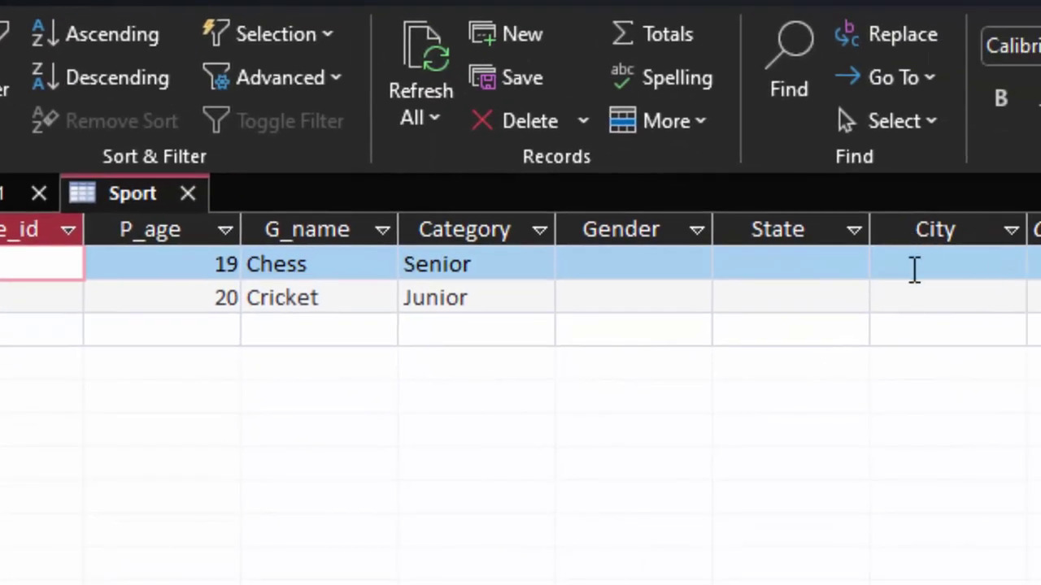